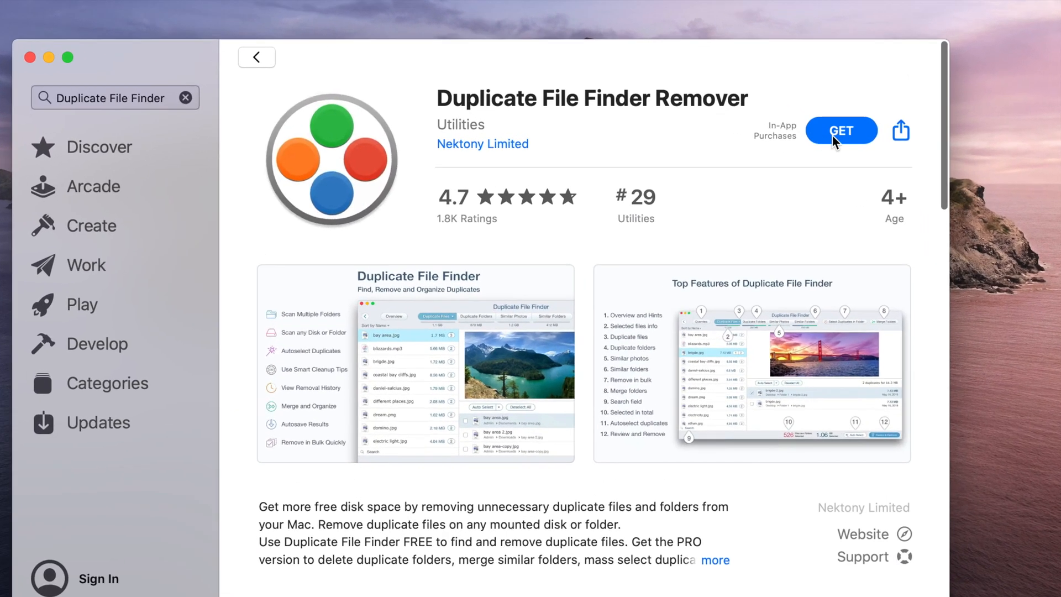
Install Duplicate File Finder Remover from the App Store and launch it
{"action": "left_click", "coordinate": [825, 131]}
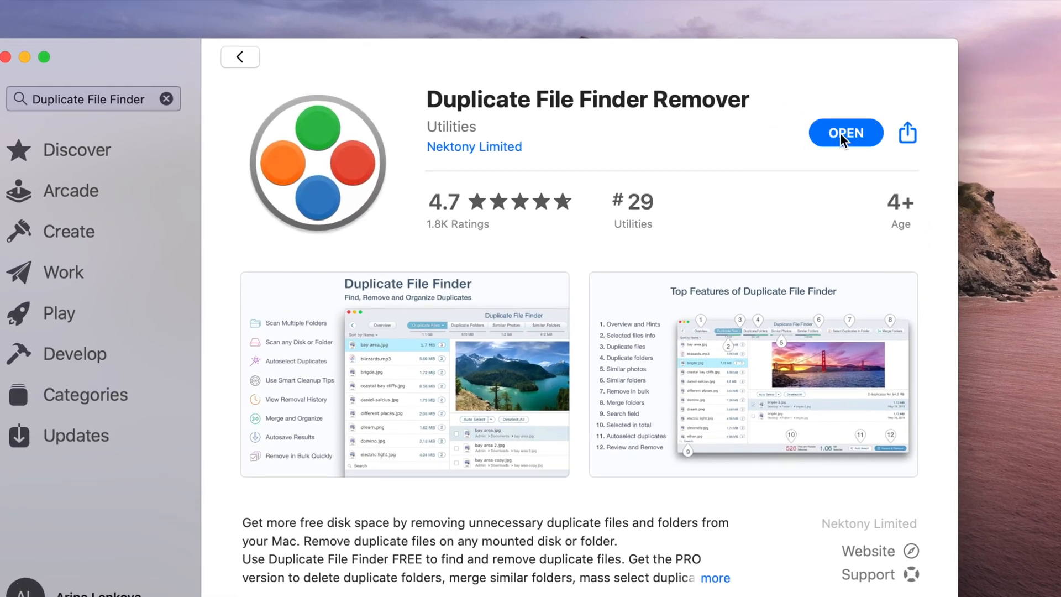
{"action": "left_click", "coordinate": [839, 132]}
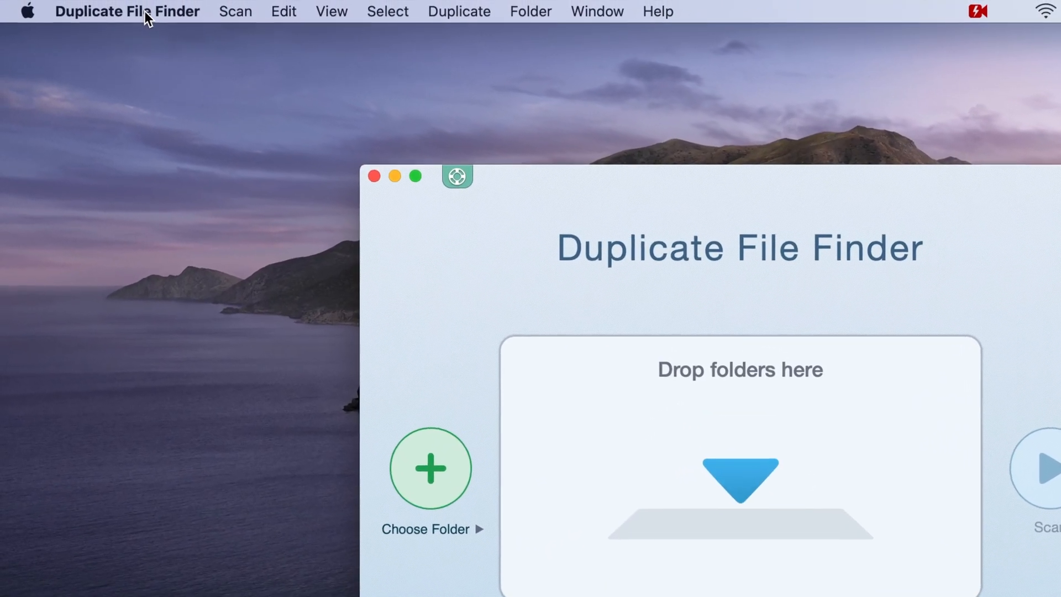
Bring up the Upgrade to PRO offer from the app's own menu
{"action": "left_click", "coordinate": [116, 7]}
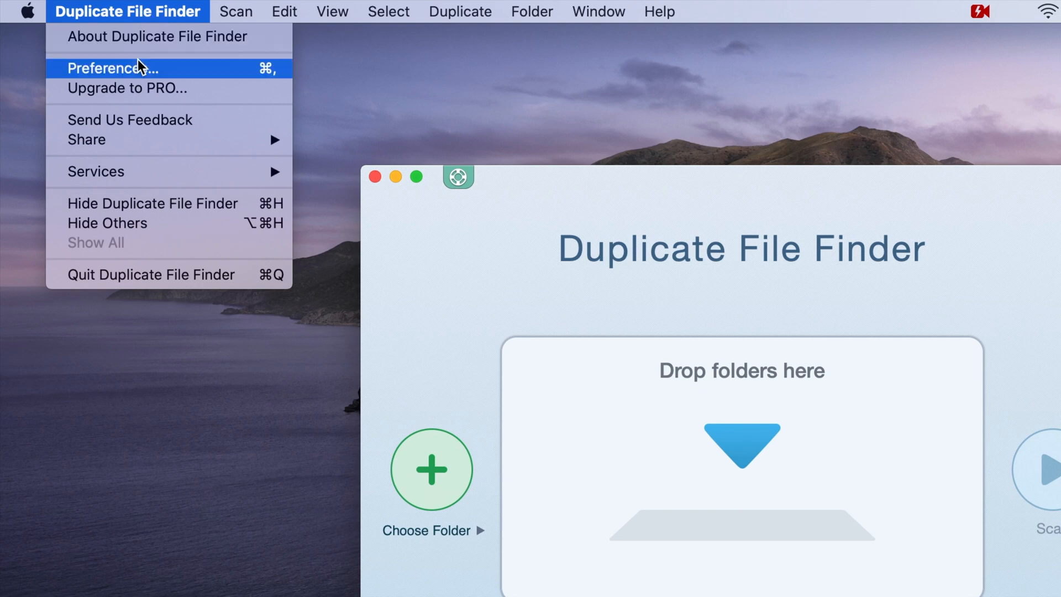
{"action": "left_click", "coordinate": [139, 90]}
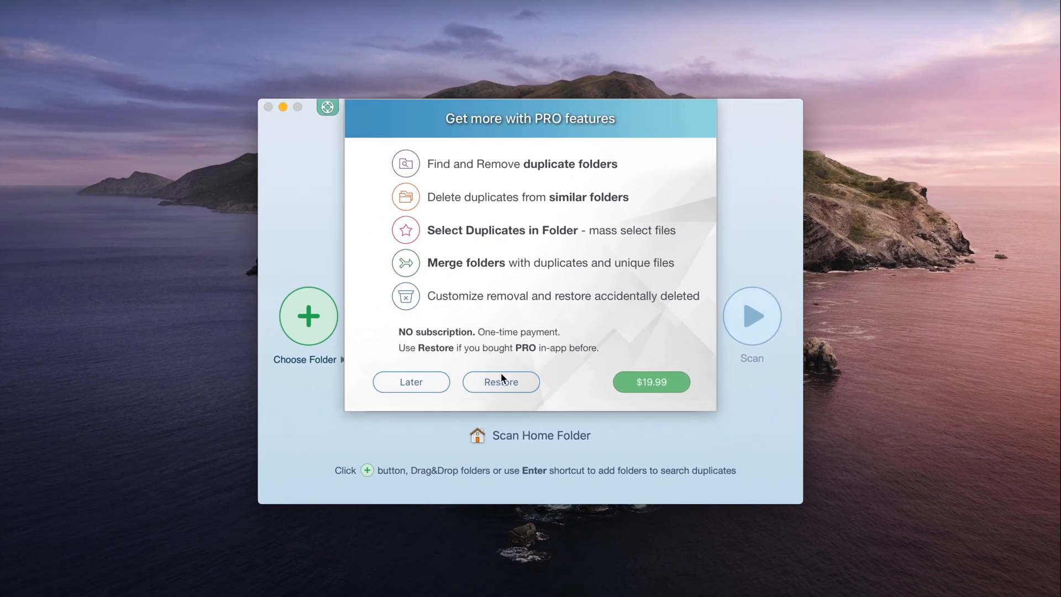
Restore the previous PRO purchase, then attempt to buy the PRO upgrade
{"action": "left_click", "coordinate": [514, 386]}
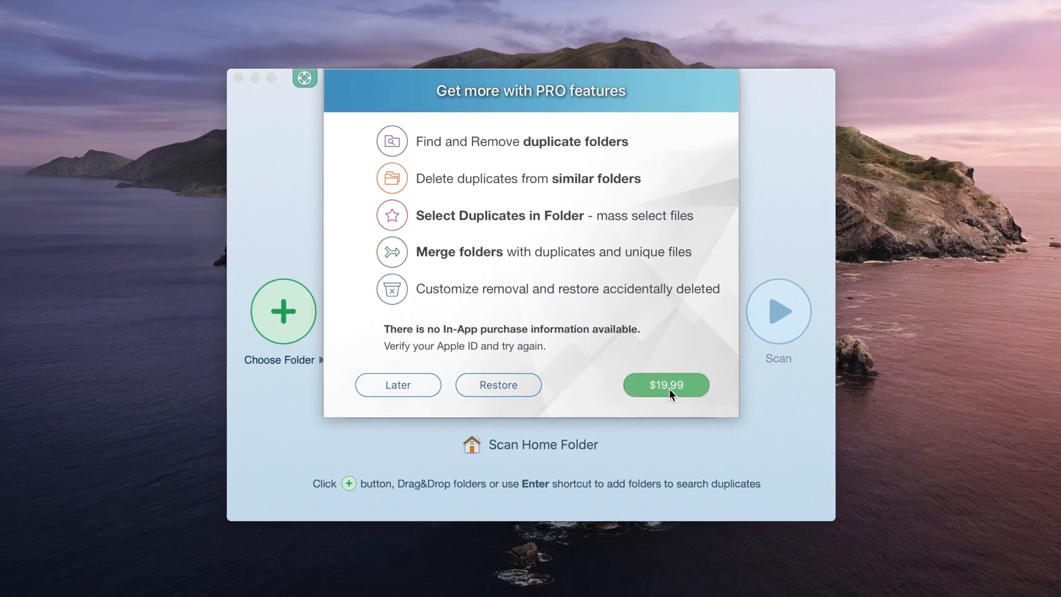
{"action": "left_click", "coordinate": [669, 389]}
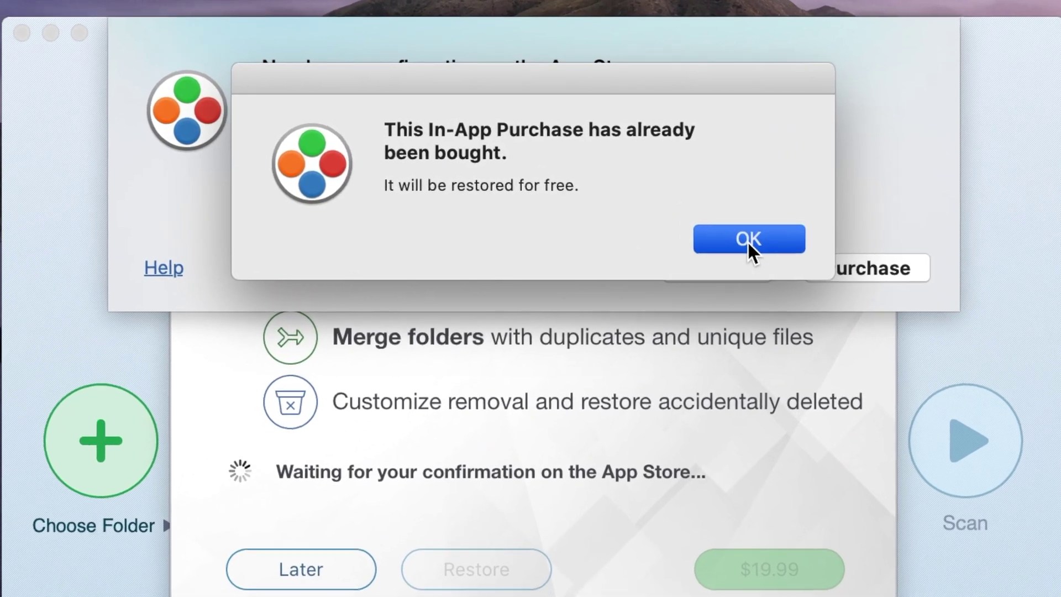
Acknowledge the 'already been bought' alert so PRO activates
{"action": "left_click", "coordinate": [747, 241]}
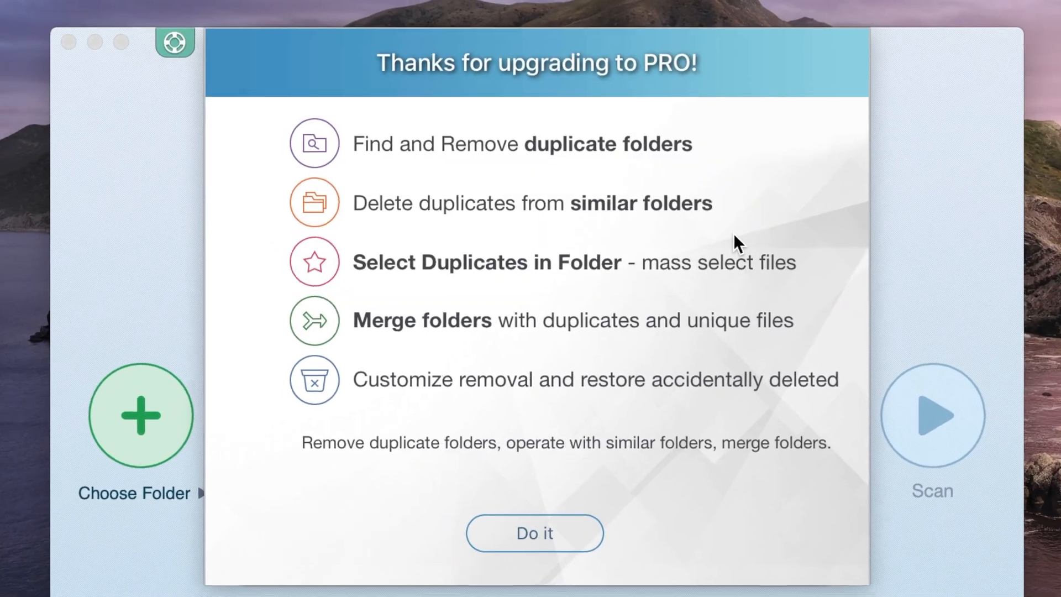